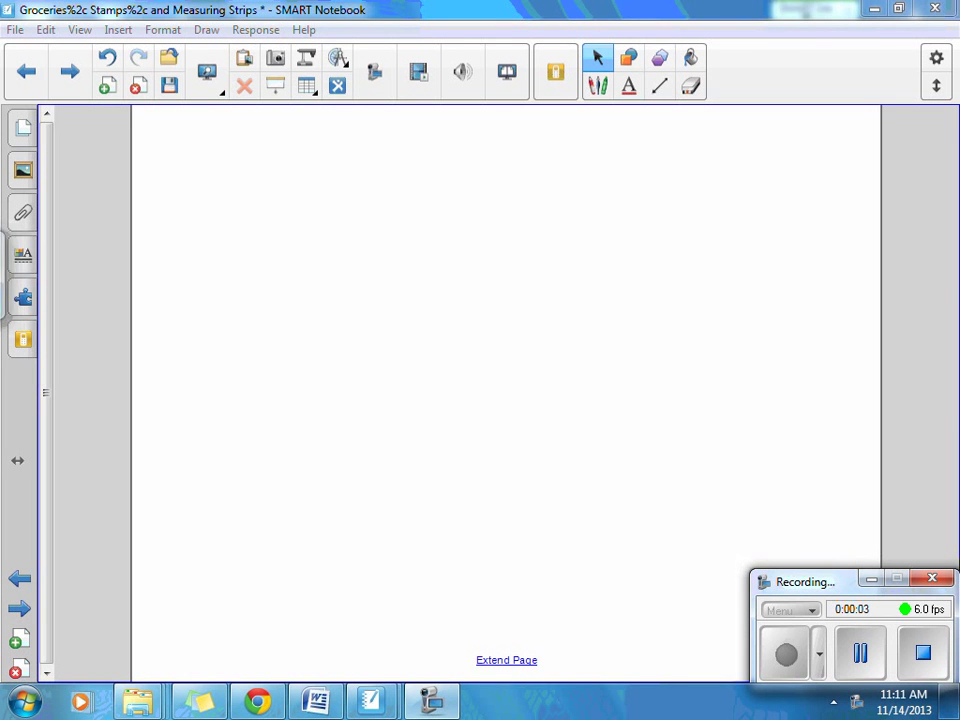
Step: Handwrite 'ei' in black ink with the pen
left_click(597, 85)
mouse_move(218, 182)
left_mouse_down()
mouse_move(234, 182)
mouse_move(244, 198)
mouse_move(266, 165)
mouse_move(266, 199)
left_mouse_up()
left_click(265, 139)
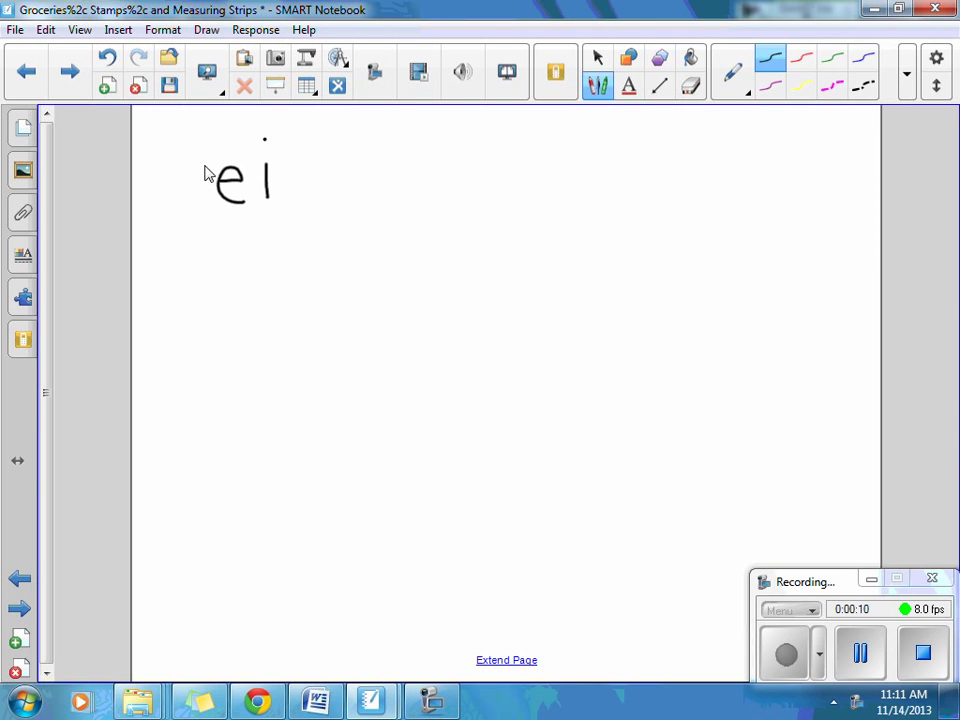
Step: Write a red 'ie' at upper right, then draw a black box around 'ei'
left_click(801, 58)
left_click_drag(614, 152, 616, 180)
left_click(614, 131)
mouse_move(633, 156)
left_mouse_down()
mouse_move(642, 155)
mouse_move(634, 168)
mouse_move(653, 172)
left_mouse_up()
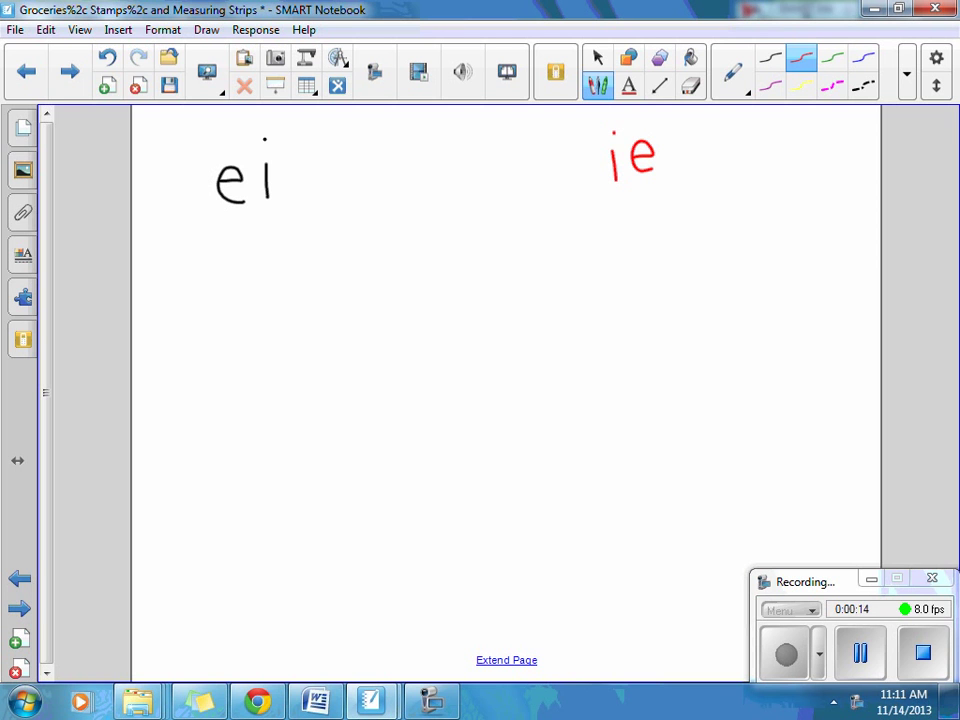
left_click(770, 58)
mouse_move(186, 212)
left_mouse_down()
mouse_move(304, 190)
mouse_move(215, 122)
mouse_move(194, 216)
left_mouse_up()
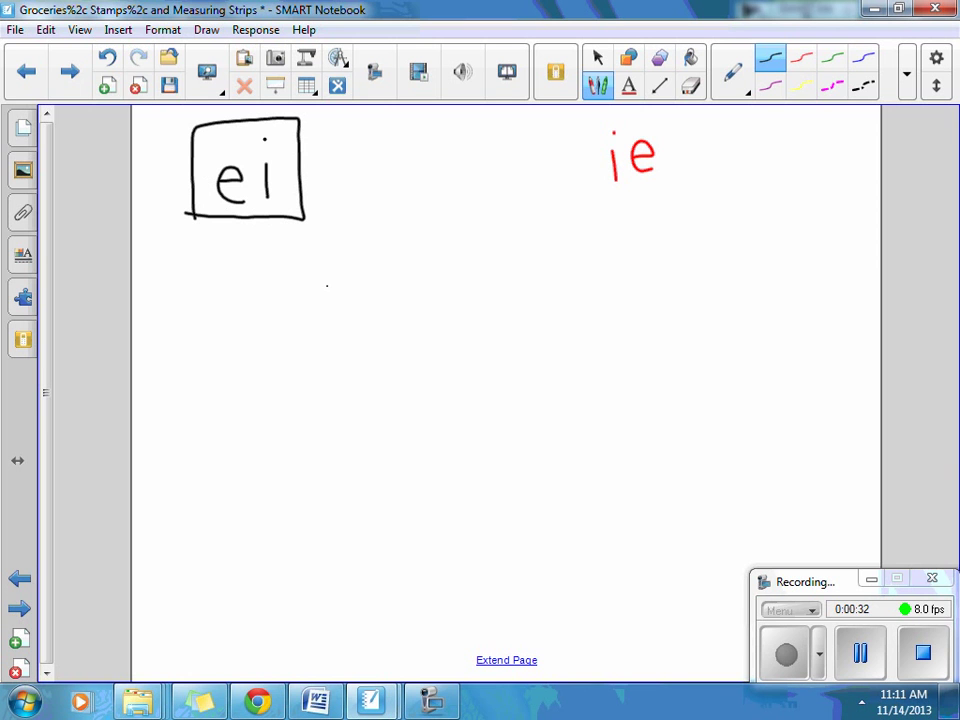
mouse_move(336, 281)
left_mouse_down()
mouse_move(298, 306)
mouse_move(298, 341)
left_mouse_up()
mouse_move(358, 242)
left_mouse_down()
mouse_move(363, 339)
mouse_move(401, 302)
mouse_move(407, 330)
mouse_move(421, 332)
left_mouse_up()
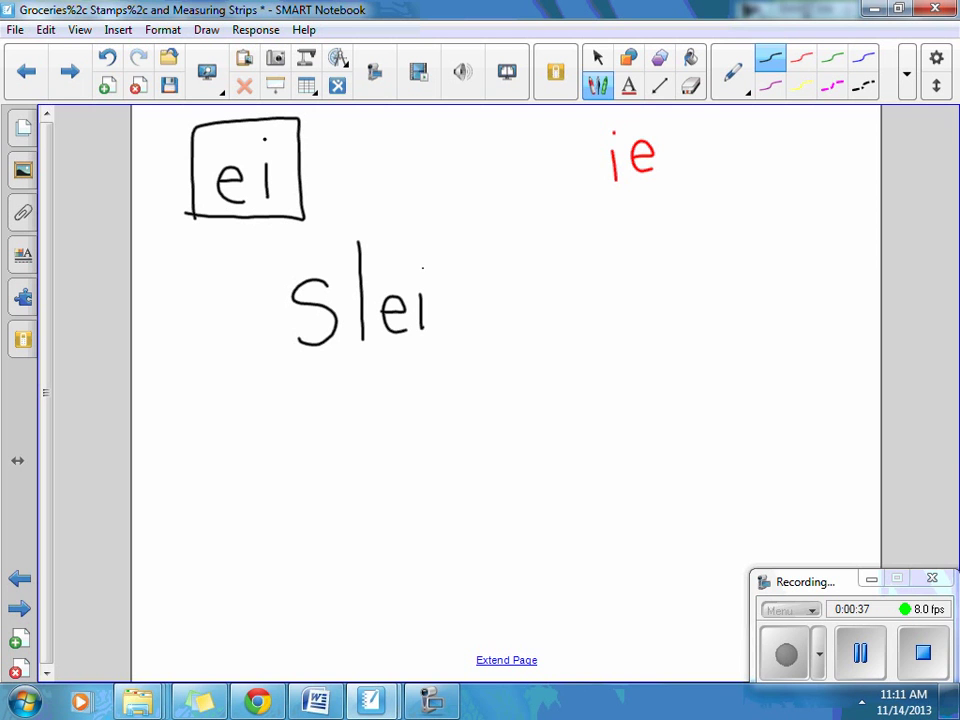
left_click(424, 268)
mouse_move(462, 292)
left_mouse_down()
mouse_move(455, 337)
mouse_move(466, 330)
mouse_move(431, 392)
left_mouse_up()
mouse_move(487, 252)
left_mouse_down()
mouse_move(486, 308)
mouse_move(525, 340)
left_mouse_up()
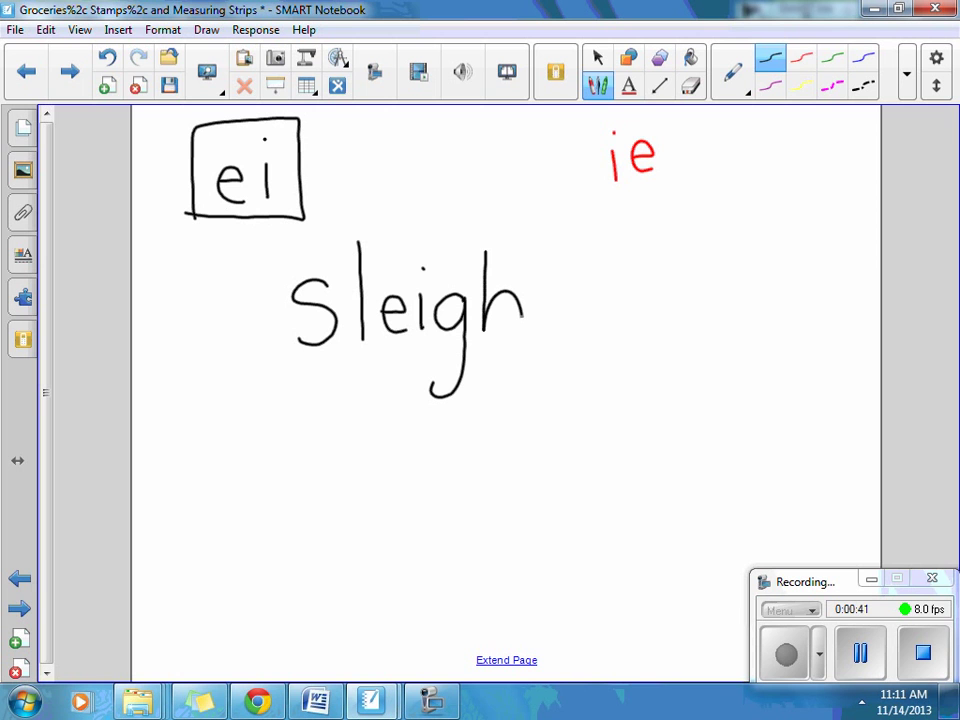
left_click(801, 57)
left_click_drag(322, 232, 504, 392)
left_click_drag(505, 212, 342, 391)
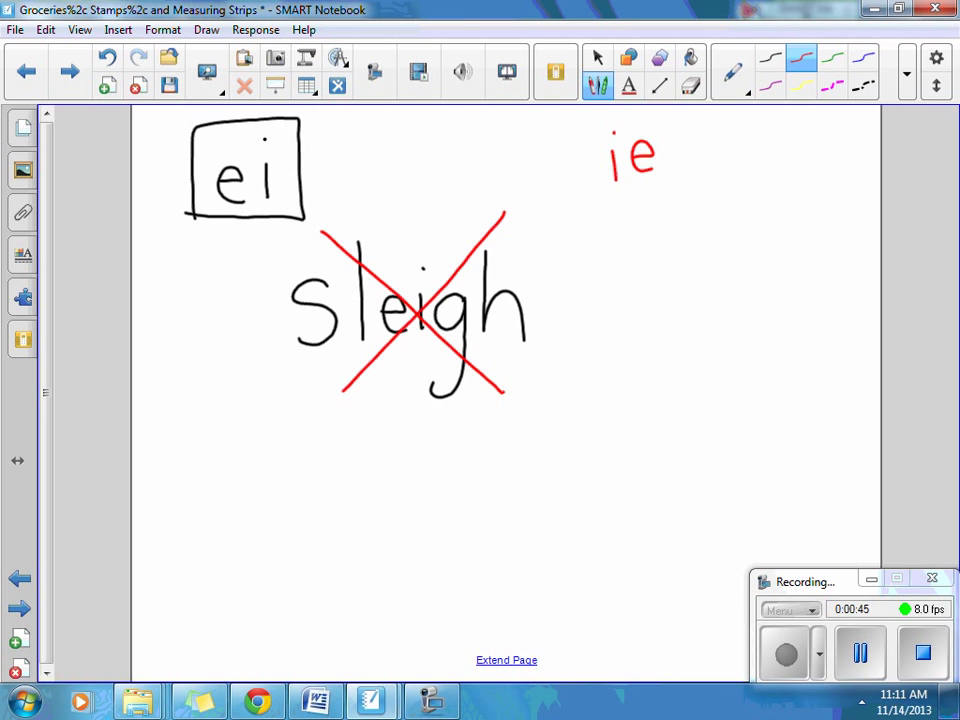
mouse_move(438, 342)
left_mouse_down()
mouse_move(498, 350)
mouse_move(508, 340)
left_mouse_up()
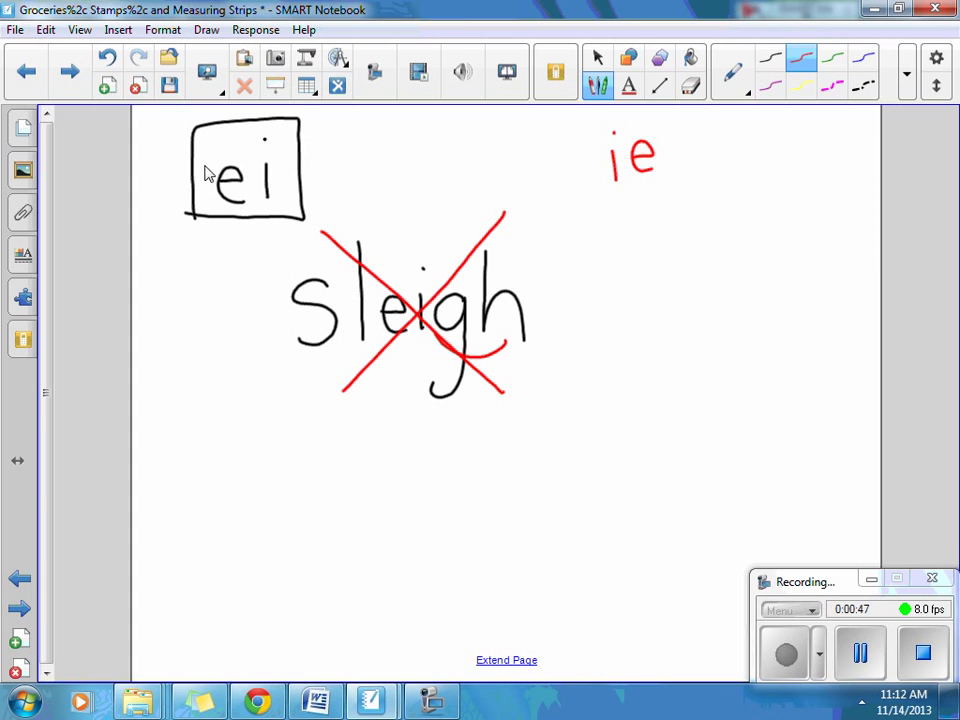
mouse_move(382, 463)
left_mouse_down()
mouse_move(414, 480)
mouse_move(450, 452)
left_mouse_up()
left_click_drag(437, 461, 487, 474)
left_click_drag(490, 448, 499, 483)
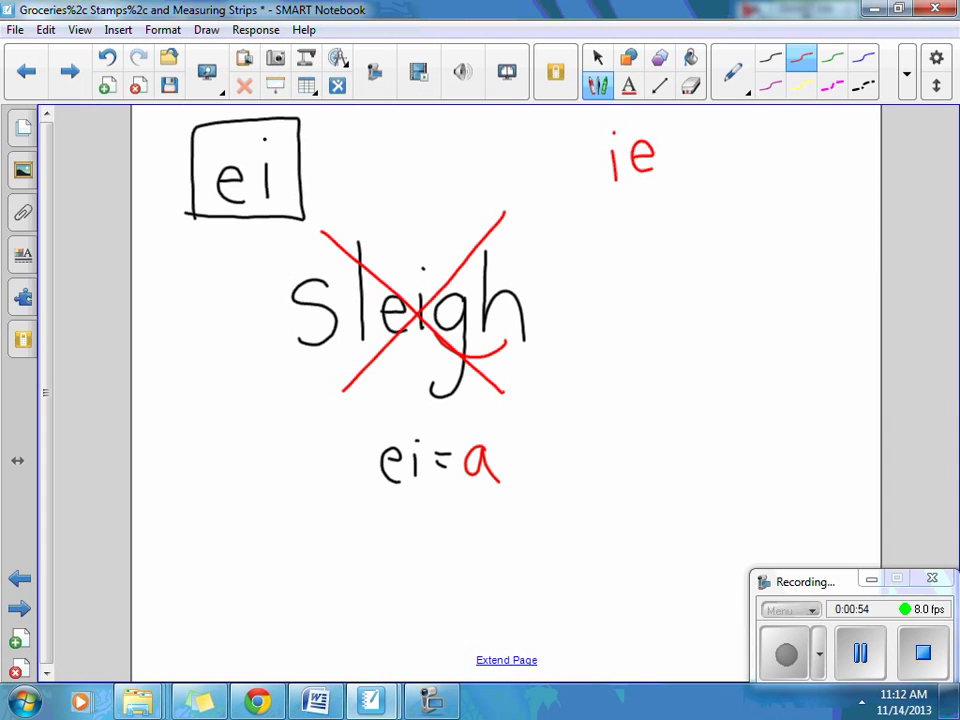
mouse_move(579, 491)
left_mouse_down()
mouse_move(377, 478)
mouse_move(325, 434)
mouse_move(519, 360)
mouse_move(375, 321)
mouse_move(315, 336)
mouse_move(535, 244)
mouse_move(373, 227)
mouse_move(388, 244)
mouse_move(486, 255)
mouse_move(349, 225)
mouse_move(321, 232)
left_mouse_up()
left_click(597, 85)
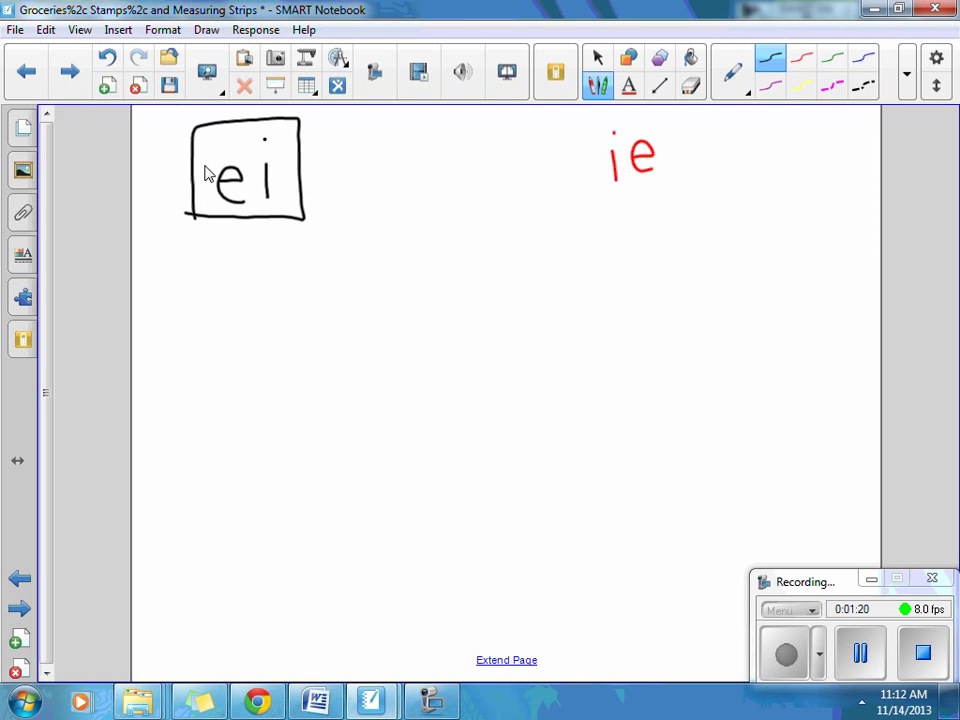
left_click_drag(284, 310, 375, 343)
left_click_drag(393, 315, 393, 355)
left_click(392, 290)
mouse_move(443, 320)
left_mouse_down()
mouse_move(440, 354)
mouse_move(408, 402)
left_mouse_up()
mouse_move(464, 268)
left_mouse_down()
mouse_move(477, 312)
mouse_move(505, 342)
left_mouse_up()
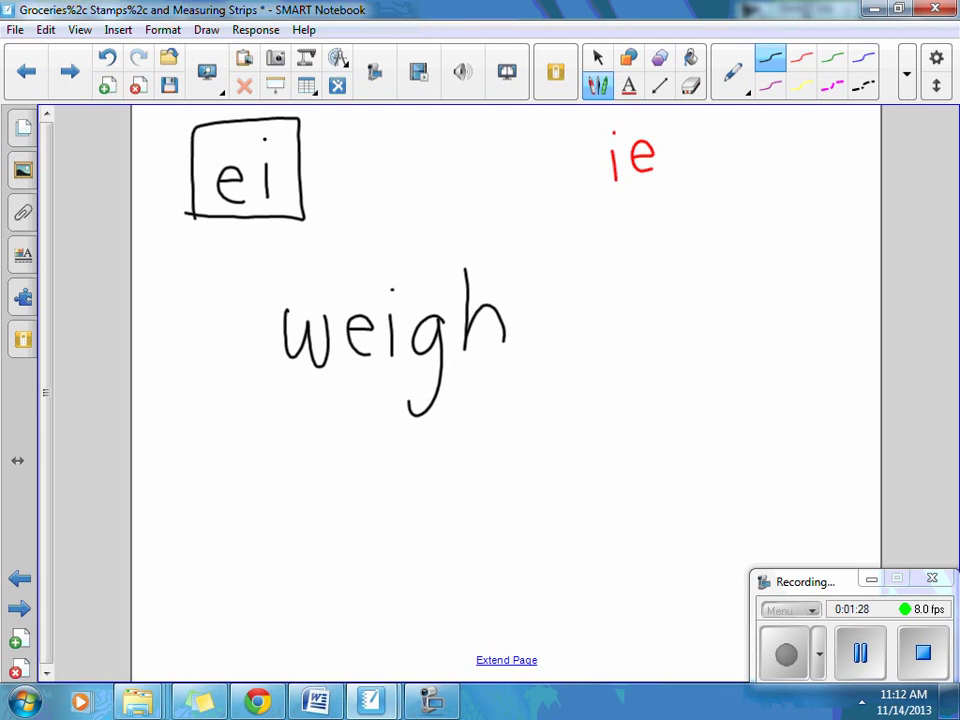
left_click(801, 57)
left_click_drag(350, 366, 511, 355)
left_click_drag(416, 362, 488, 372)
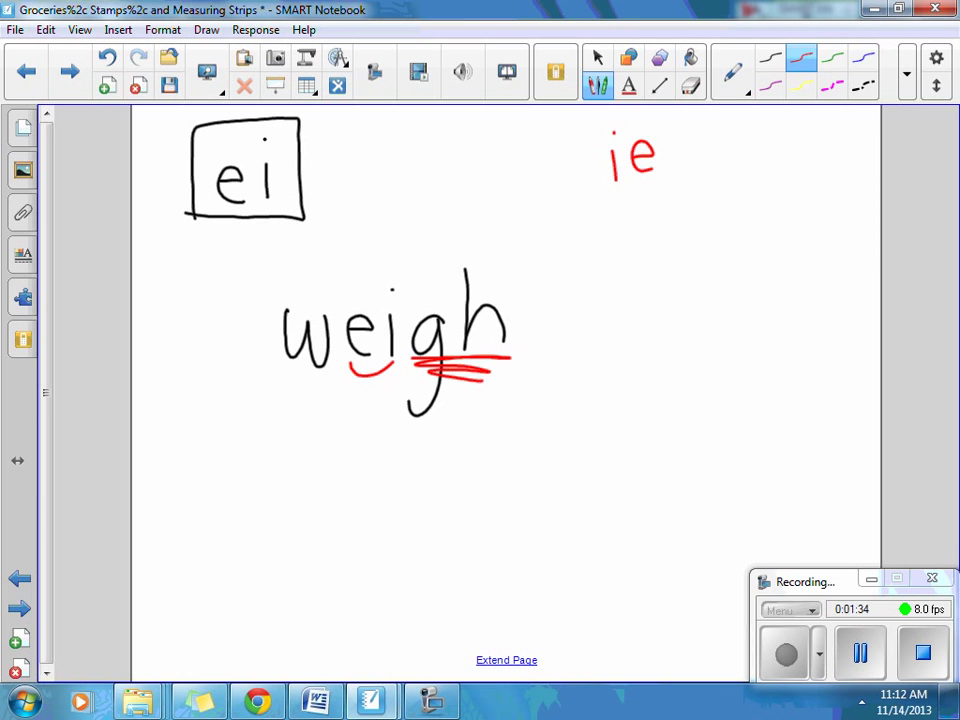
left_click(770, 57)
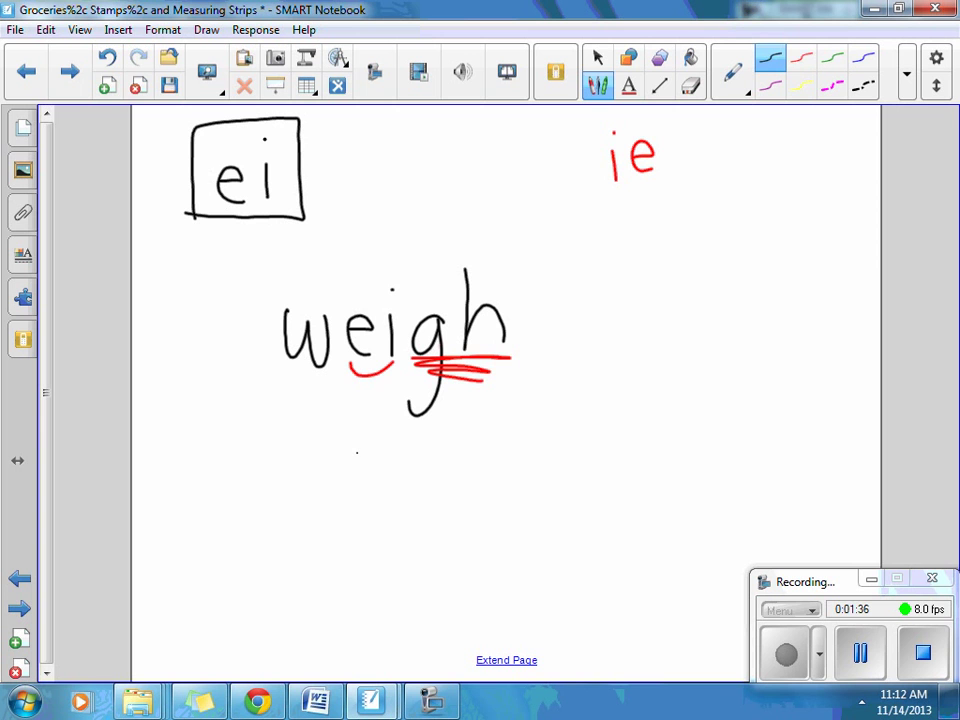
mouse_move(357, 456)
left_mouse_down()
mouse_move(374, 455)
mouse_move(376, 468)
left_mouse_up()
mouse_move(389, 447)
left_mouse_down()
mouse_move(389, 468)
mouse_move(422, 451)
left_mouse_up()
left_click(801, 57)
left_click_drag(411, 460, 472, 469)
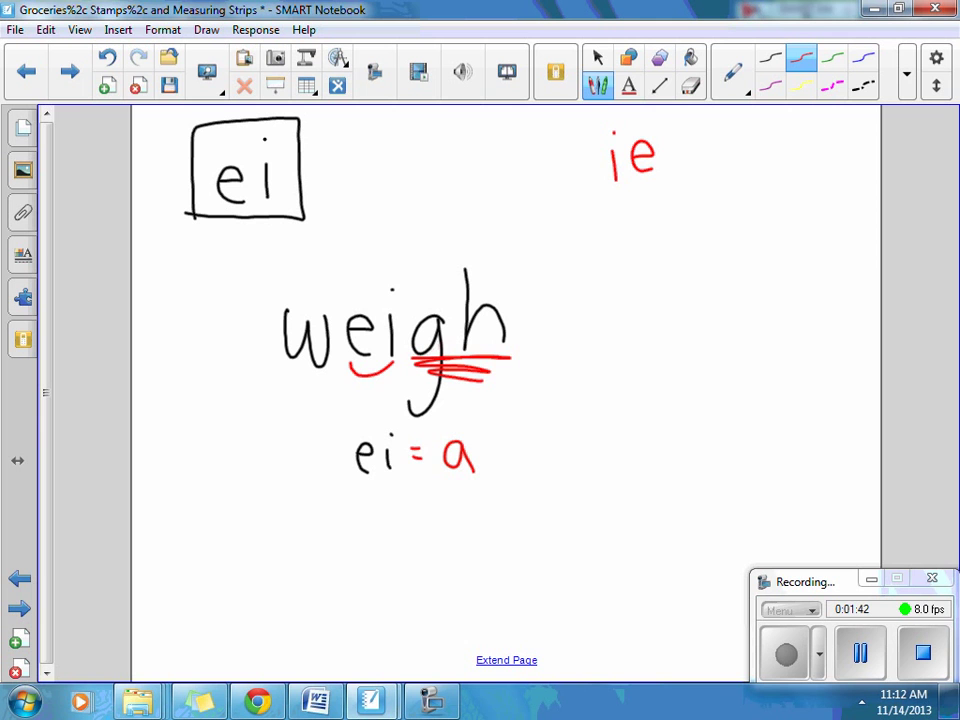
left_click_drag(338, 237, 478, 404)
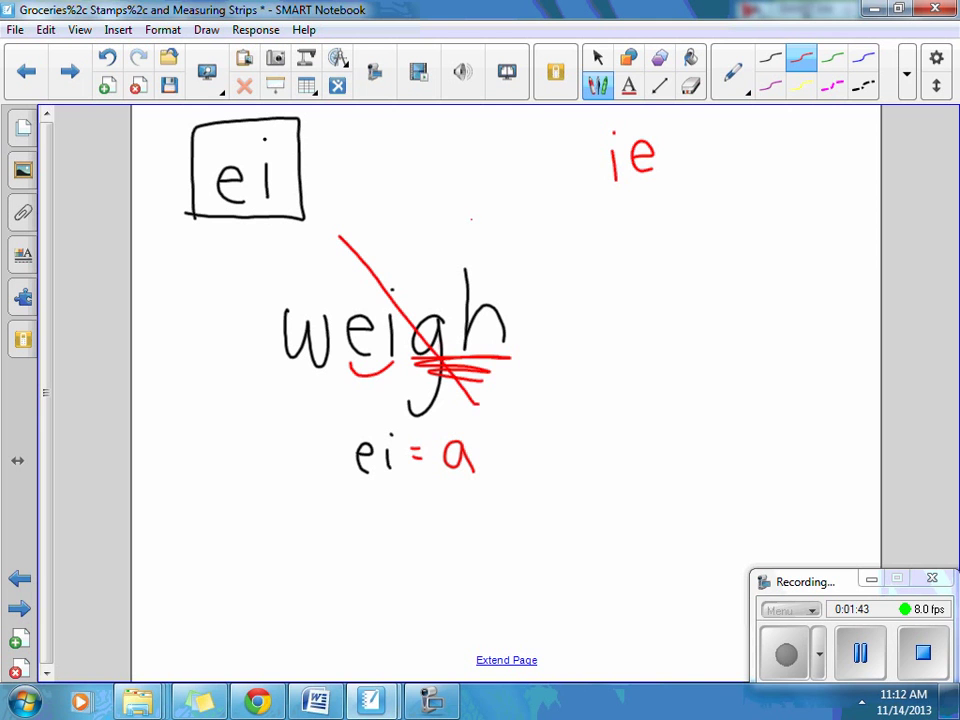
left_click_drag(472, 218, 313, 400)
left_click(690, 85)
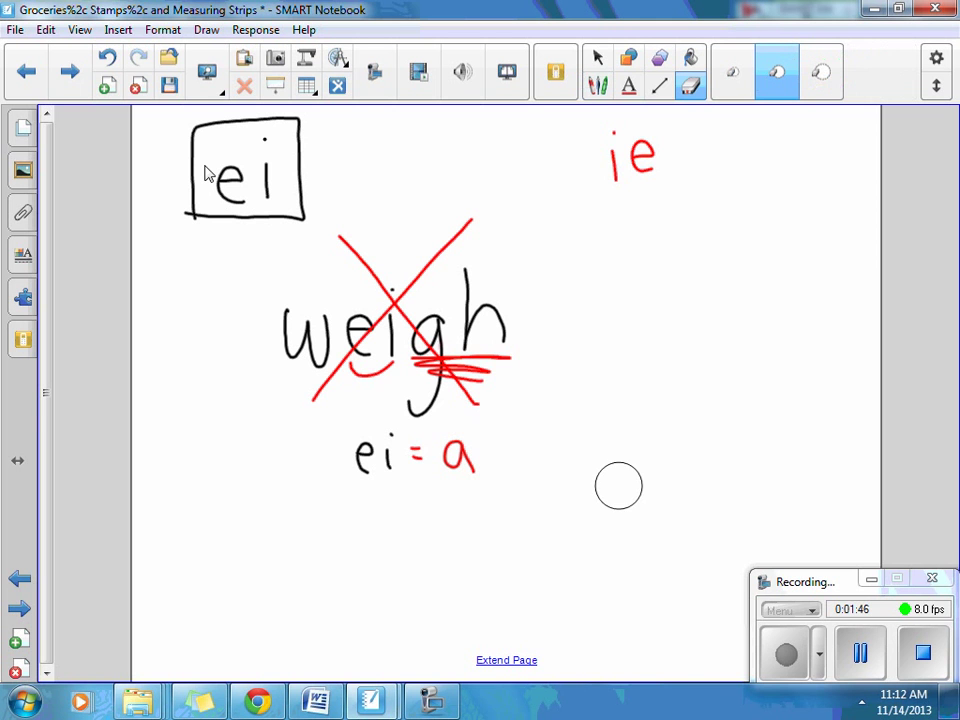
mouse_move(618, 486)
left_mouse_down()
mouse_move(373, 446)
mouse_move(544, 489)
mouse_move(508, 386)
mouse_move(432, 349)
mouse_move(360, 339)
mouse_move(266, 377)
mouse_move(366, 229)
mouse_move(341, 287)
mouse_move(463, 274)
left_mouse_up()
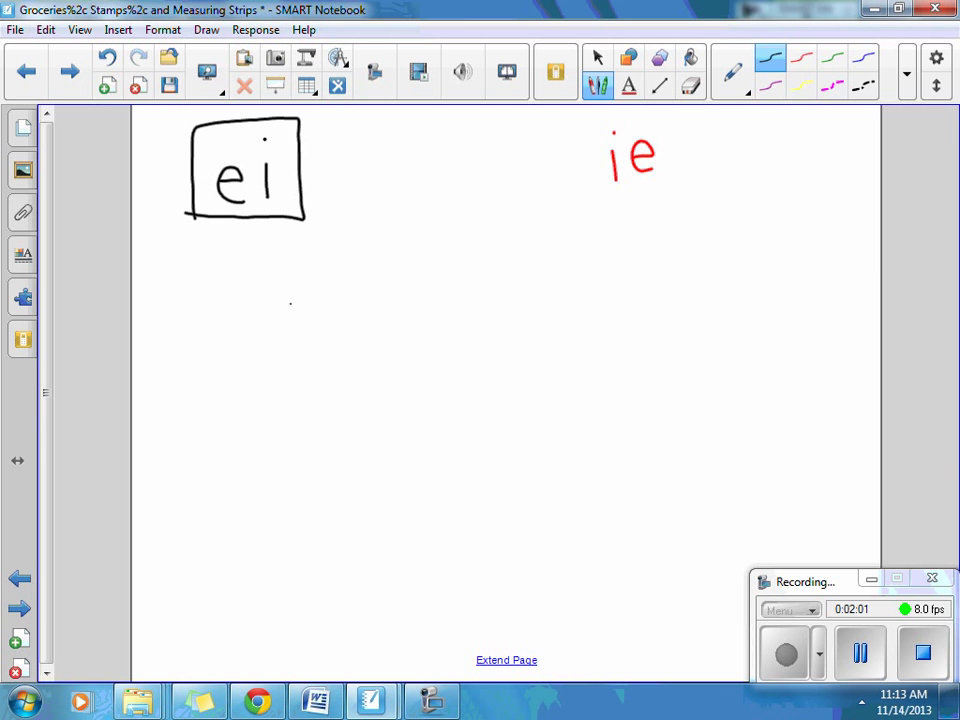
mouse_move(290, 302)
left_mouse_down()
mouse_move(290, 348)
mouse_move(388, 340)
left_mouse_up()
left_click(388, 280)
left_click_drag(428, 302, 399, 384)
mouse_move(448, 263)
left_mouse_down()
mouse_move(448, 347)
mouse_move(484, 345)
left_mouse_up()
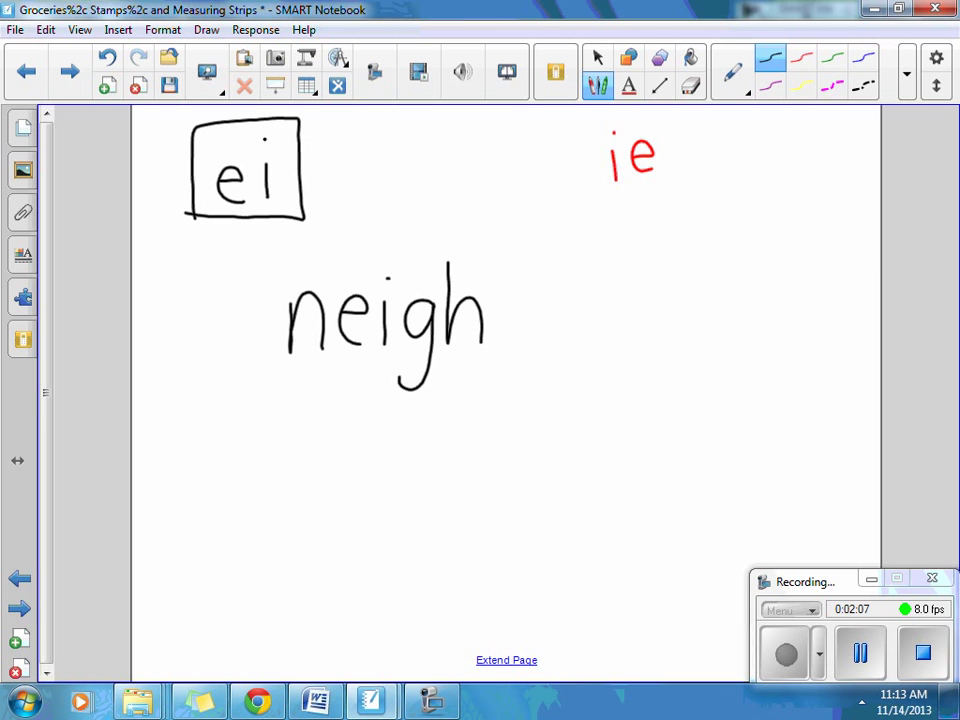
left_click(832, 57)
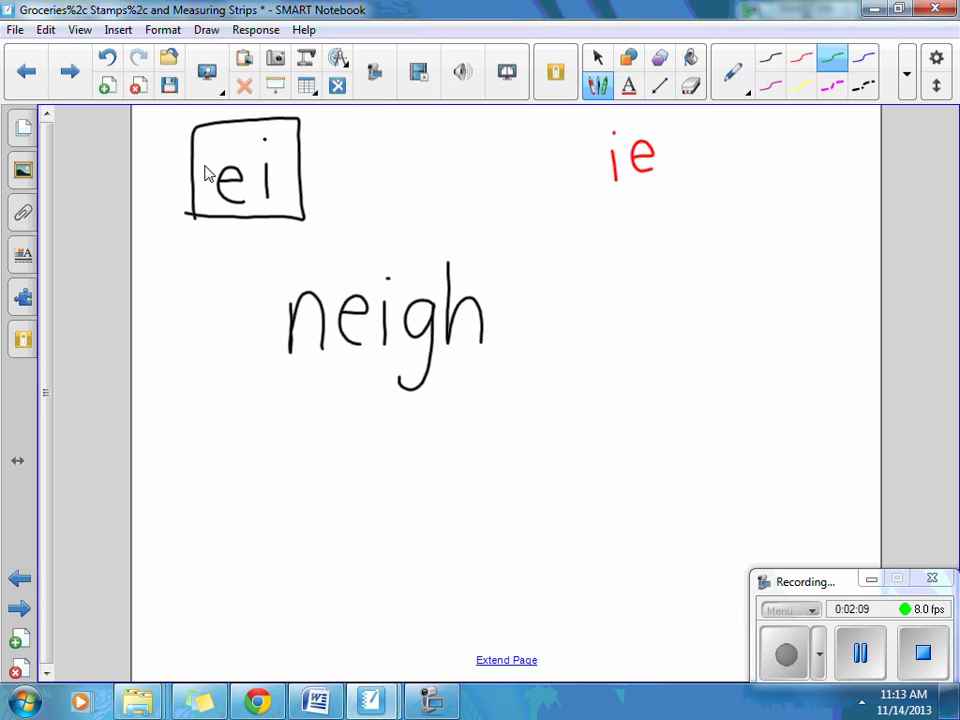
left_click_drag(500, 258, 500, 340)
mouse_move(576, 302)
left_mouse_down()
mouse_move(545, 338)
mouse_move(576, 302)
mouse_move(597, 338)
mouse_move(627, 284)
left_mouse_up()
left_click(592, 297)
left_click(801, 57)
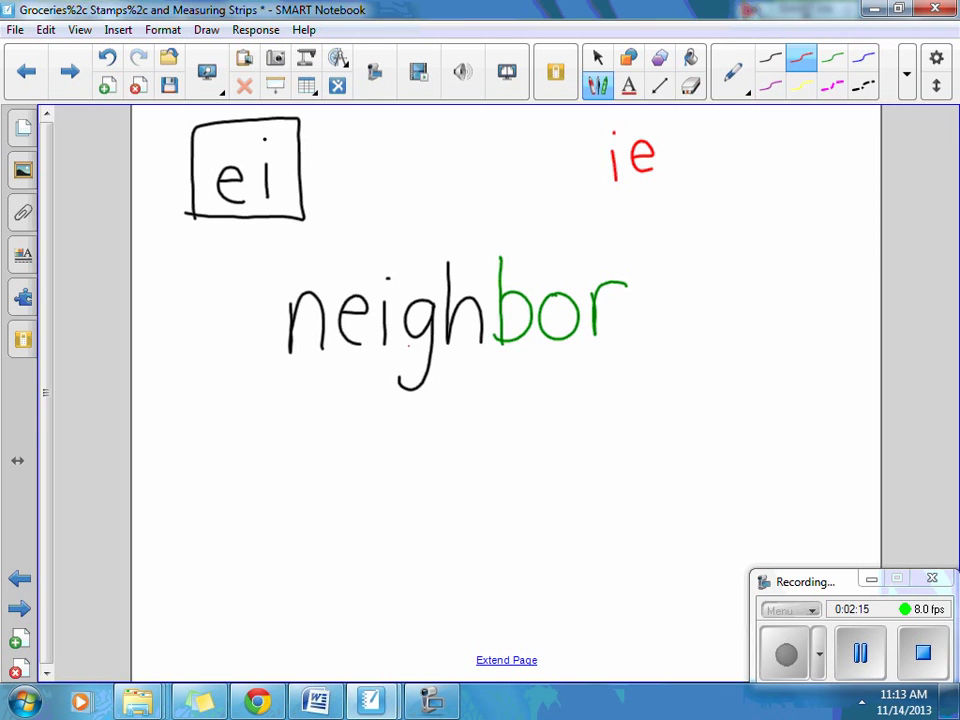
left_click_drag(408, 345, 473, 348)
mouse_move(352, 441)
left_mouse_down()
mouse_move(376, 452)
mouse_move(397, 437)
left_mouse_up()
left_click(377, 429)
mouse_move(385, 444)
left_mouse_down()
mouse_move(428, 436)
mouse_move(431, 448)
left_mouse_up()
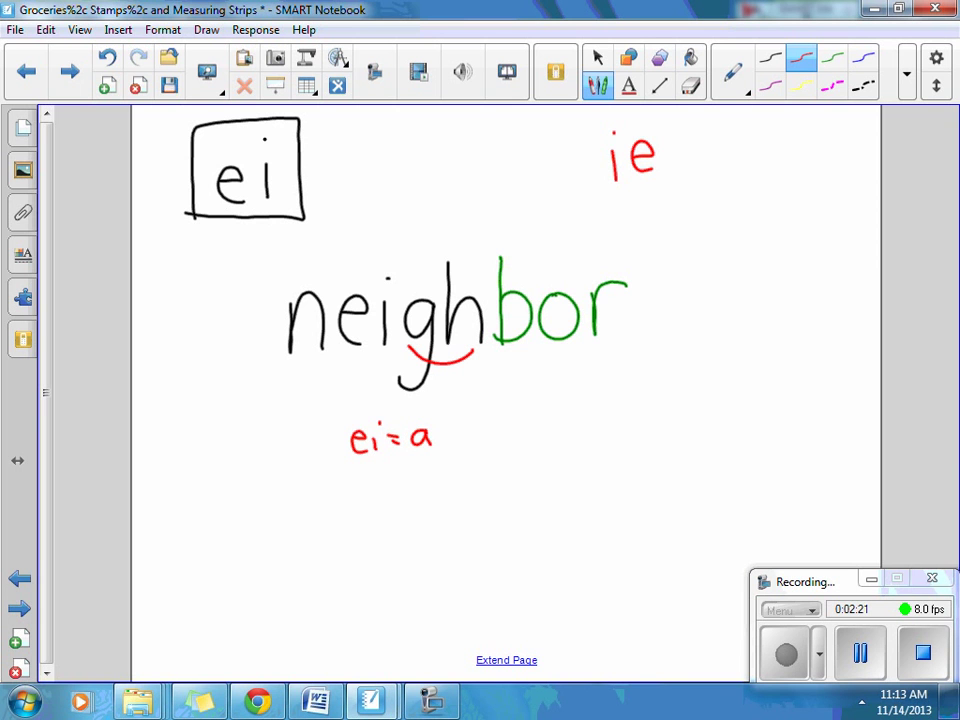
left_click_drag(360, 218, 521, 436)
left_click_drag(535, 196, 316, 427)
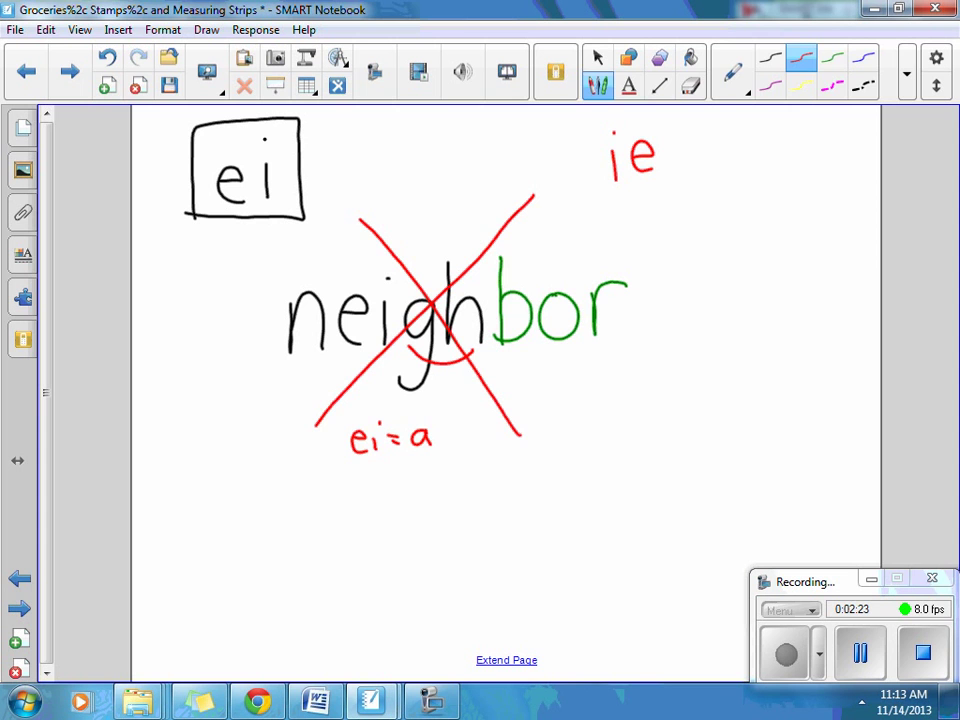
left_click(690, 85)
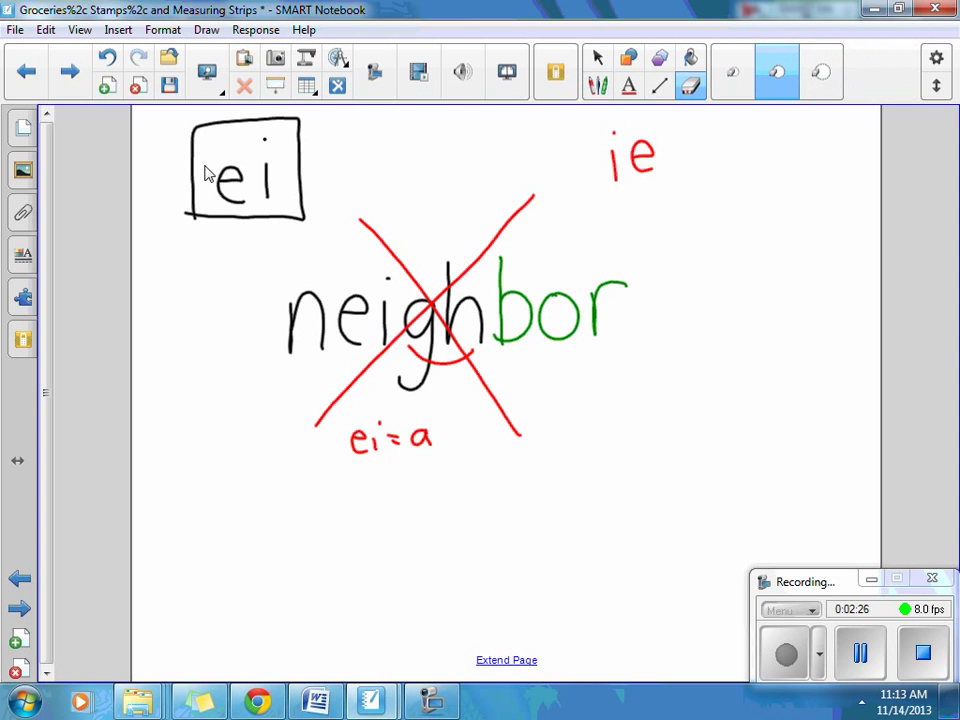
mouse_move(621, 446)
left_mouse_down()
mouse_move(332, 433)
mouse_move(482, 366)
mouse_move(488, 322)
mouse_move(311, 304)
mouse_move(343, 309)
mouse_move(469, 257)
mouse_move(568, 328)
mouse_move(544, 298)
mouse_move(388, 330)
left_mouse_up()
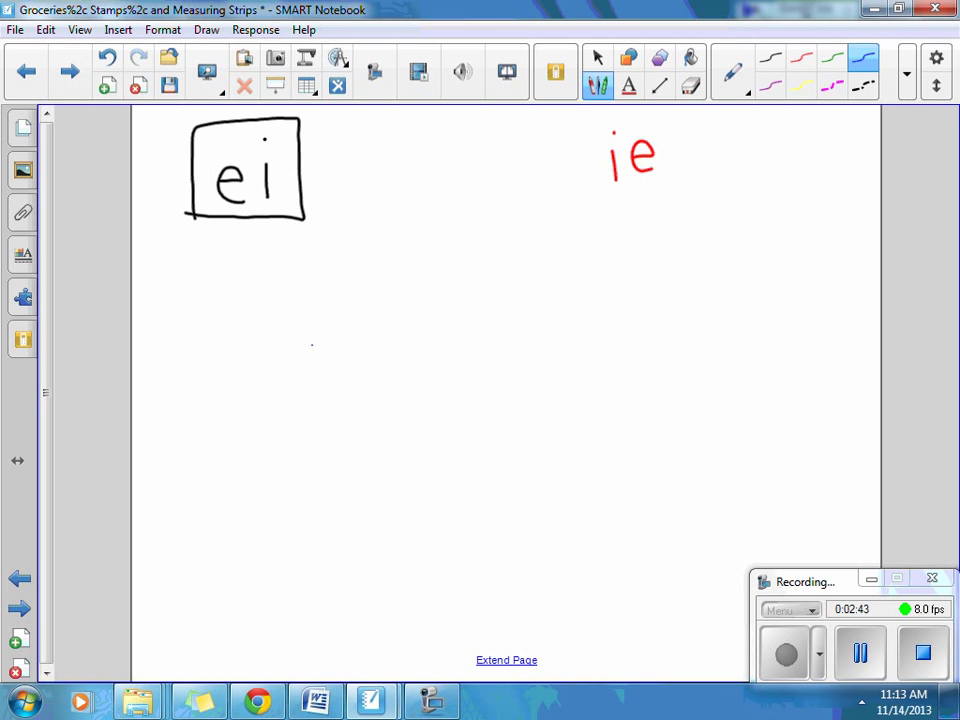
mouse_move(312, 350)
left_mouse_down()
mouse_move(353, 346)
mouse_move(356, 378)
left_mouse_up()
left_click_drag(378, 322, 378, 388)
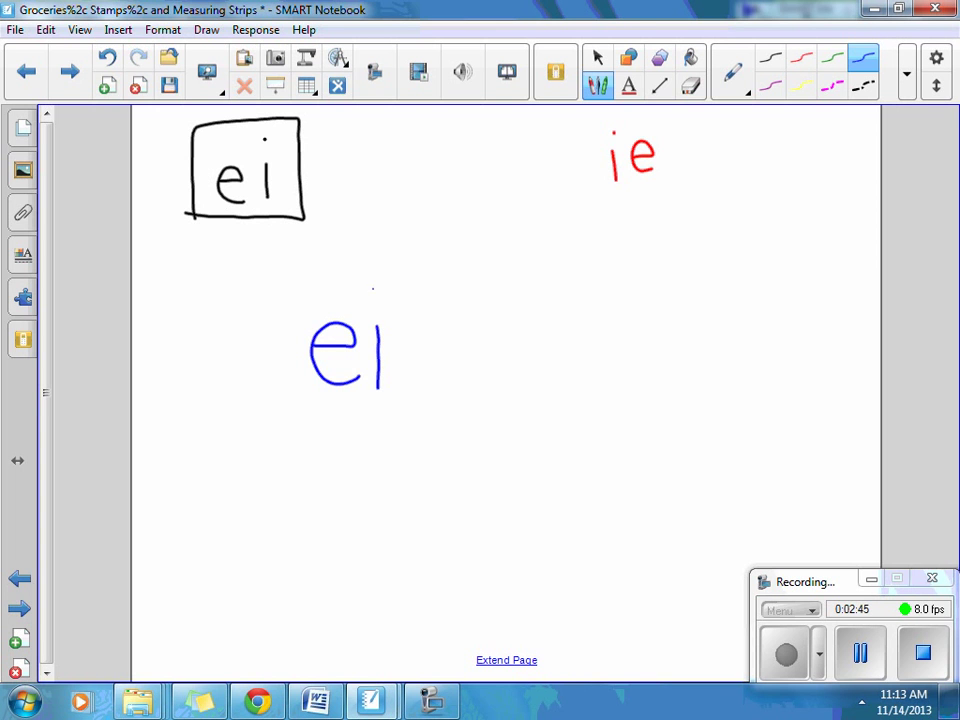
left_click(373, 289)
left_click_drag(411, 259, 409, 397)
left_click_drag(392, 322, 431, 322)
left_click_drag(438, 262, 438, 395)
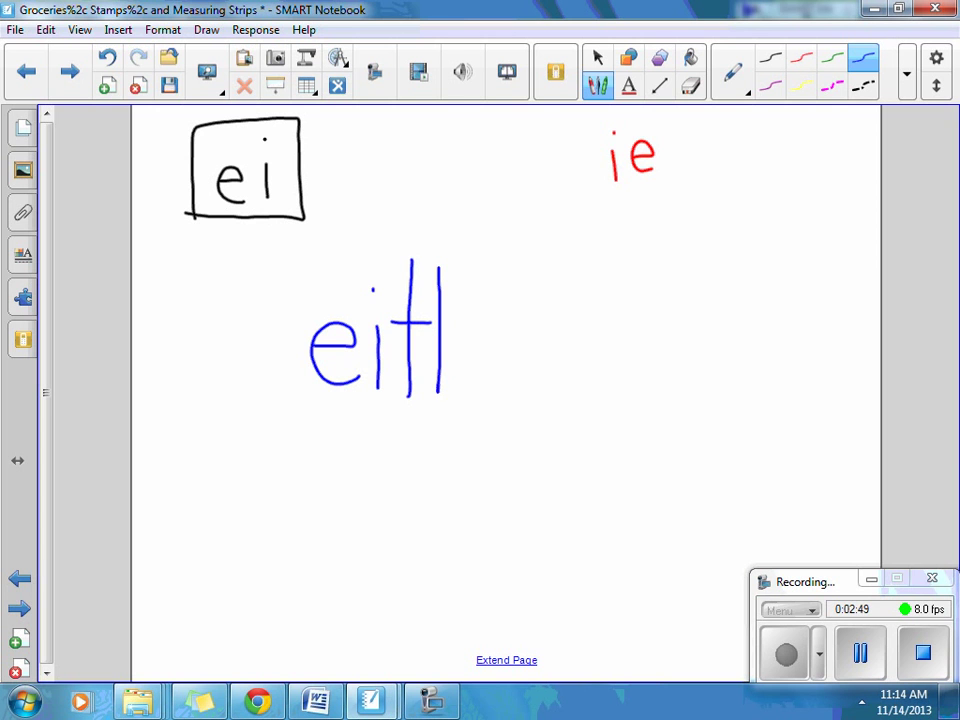
left_click_drag(439, 345, 472, 393)
mouse_move(492, 346)
left_mouse_down()
mouse_move(510, 345)
mouse_move(500, 366)
mouse_move(529, 374)
left_mouse_up()
left_click_drag(548, 318, 548, 378)
left_click_drag(549, 336, 576, 318)
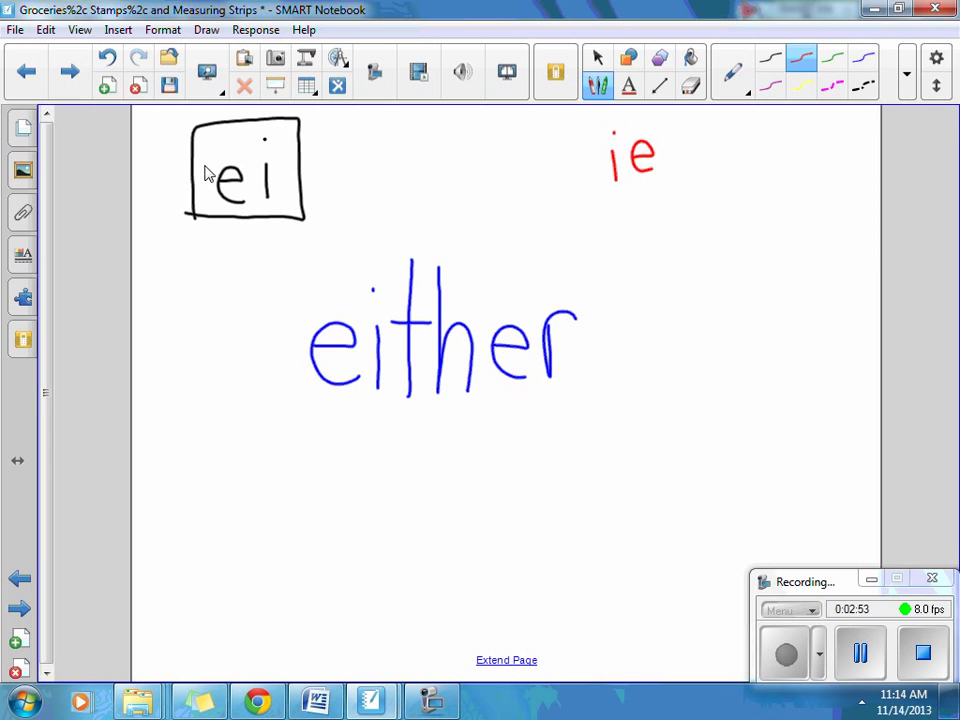
left_click_drag(390, 401, 532, 404)
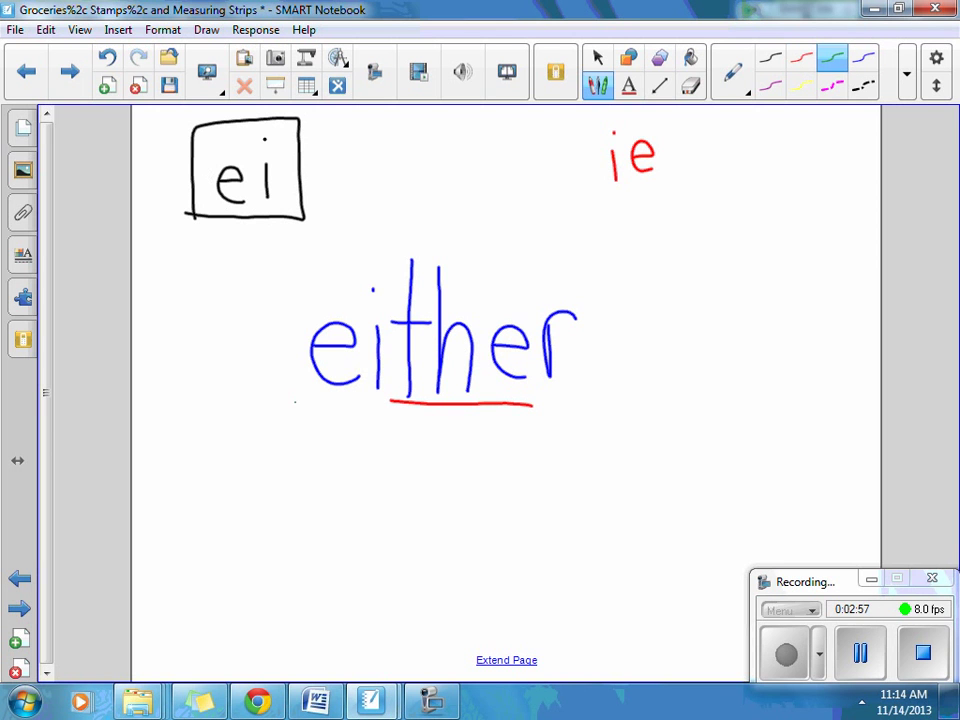
mouse_move(295, 403)
left_mouse_down()
mouse_move(380, 405)
mouse_move(386, 347)
mouse_move(297, 300)
mouse_move(297, 400)
left_mouse_up()
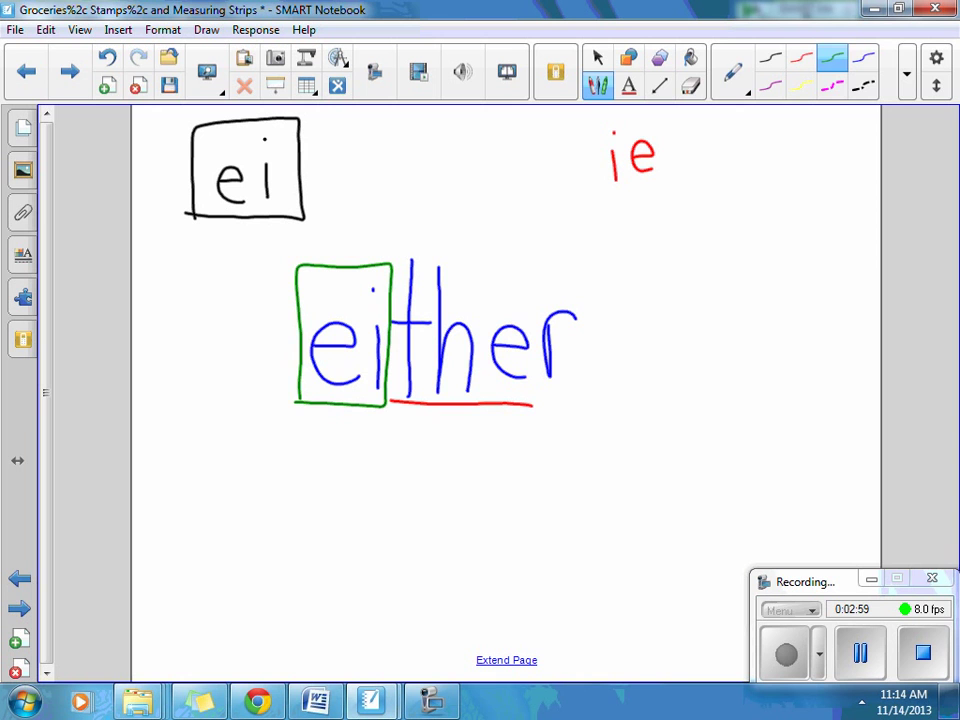
left_click(690, 85)
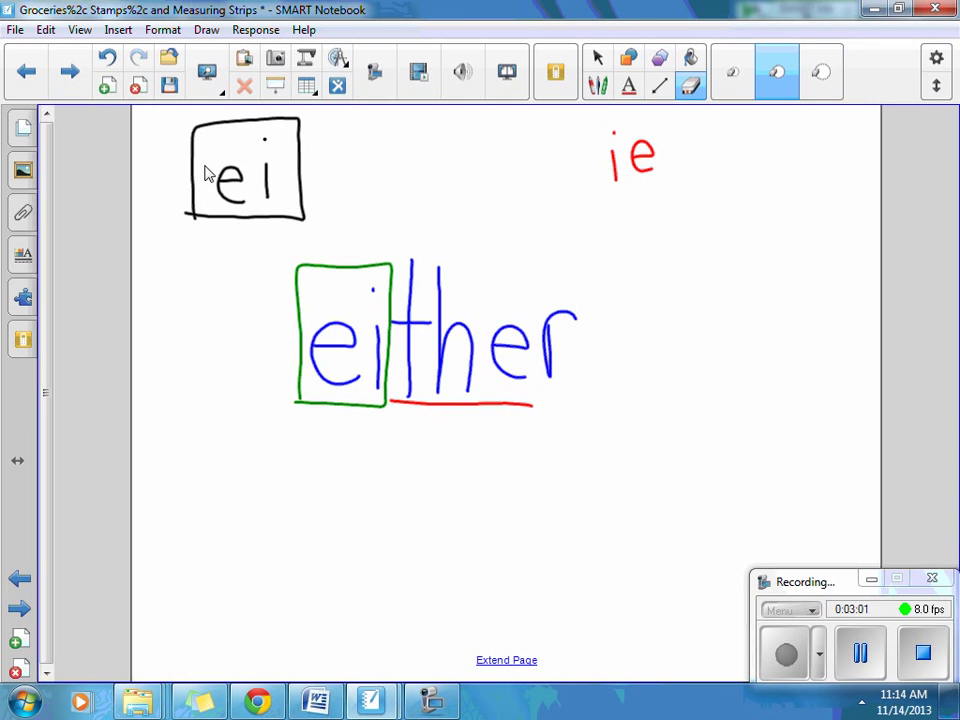
mouse_move(231, 398)
left_mouse_down()
mouse_move(607, 387)
mouse_move(304, 360)
mouse_move(534, 332)
mouse_move(287, 351)
mouse_move(445, 258)
mouse_move(381, 283)
mouse_move(361, 419)
left_mouse_up()
left_click(597, 85)
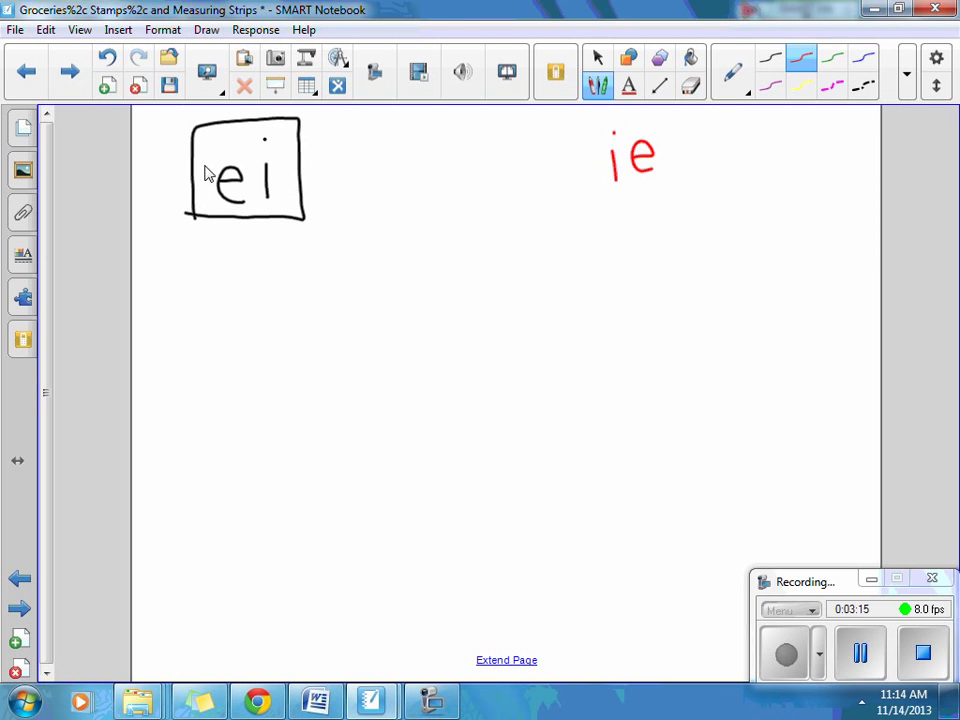
mouse_move(263, 341)
left_mouse_down()
mouse_move(267, 376)
mouse_move(292, 350)
mouse_move(328, 337)
left_mouse_up()
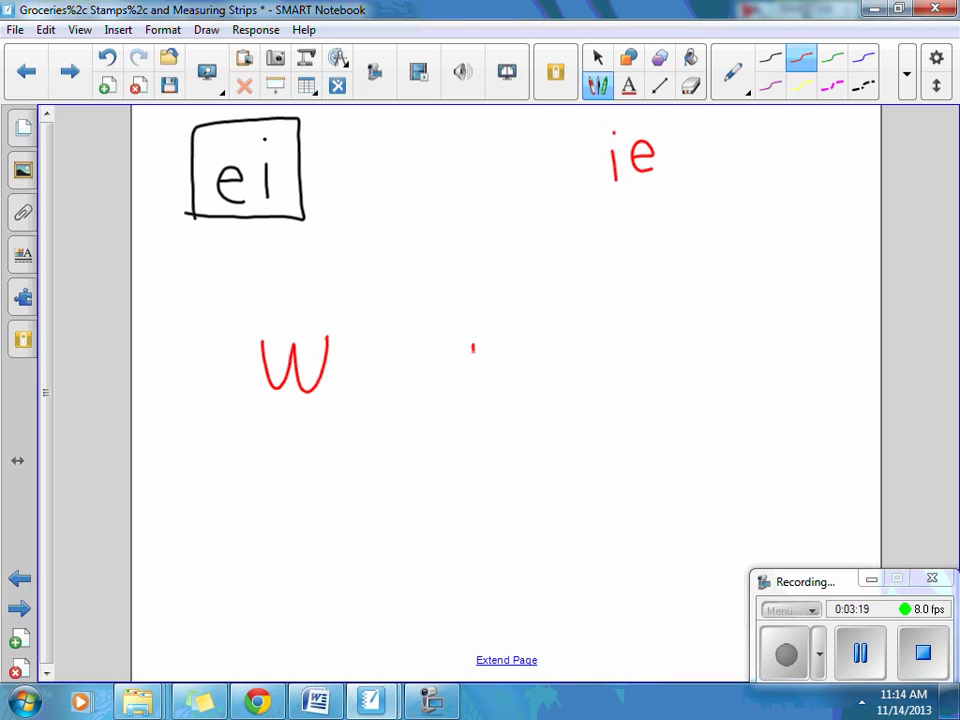
mouse_move(473, 347)
left_mouse_down()
mouse_move(508, 352)
mouse_move(540, 378)
left_mouse_up()
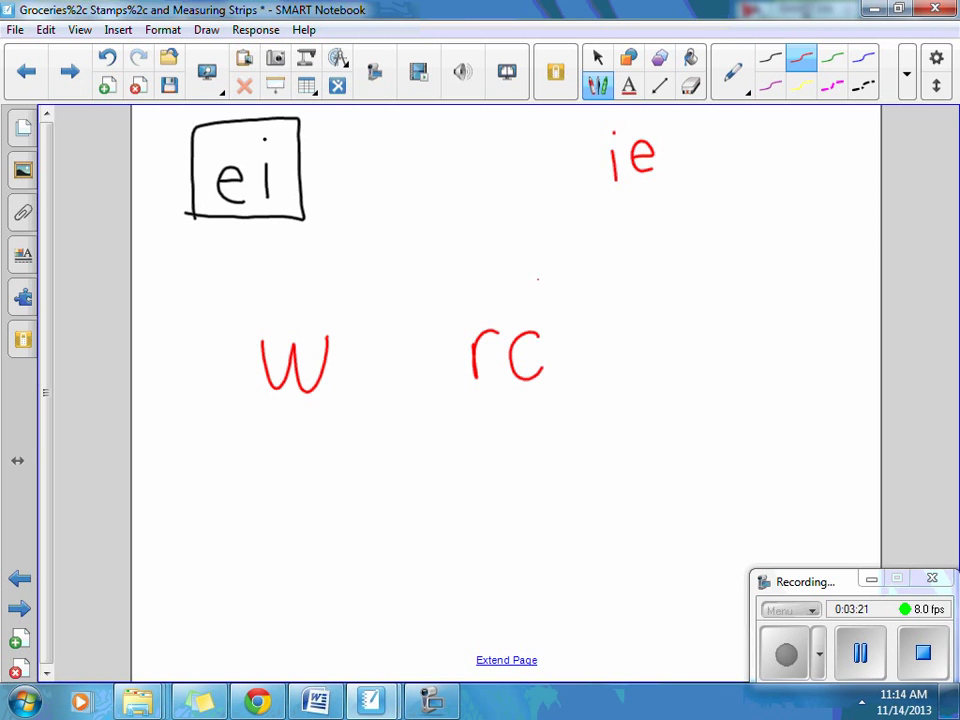
left_click_drag(539, 280, 545, 382)
left_click(770, 57)
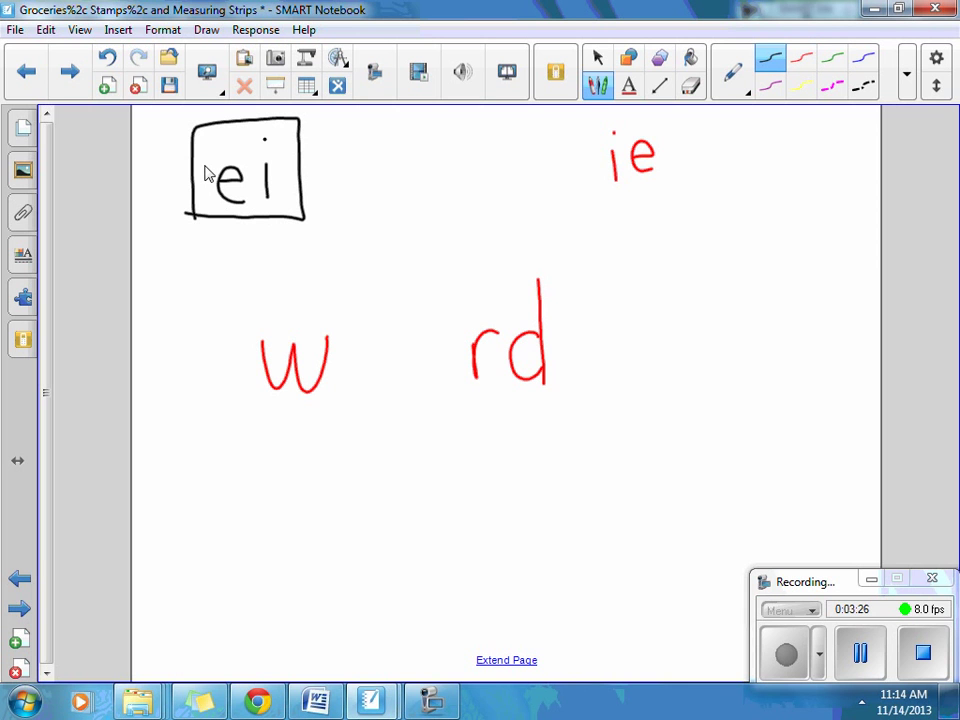
mouse_move(351, 353)
left_mouse_down()
mouse_move(386, 352)
mouse_move(396, 372)
mouse_move(419, 380)
left_mouse_up()
left_click(412, 290)
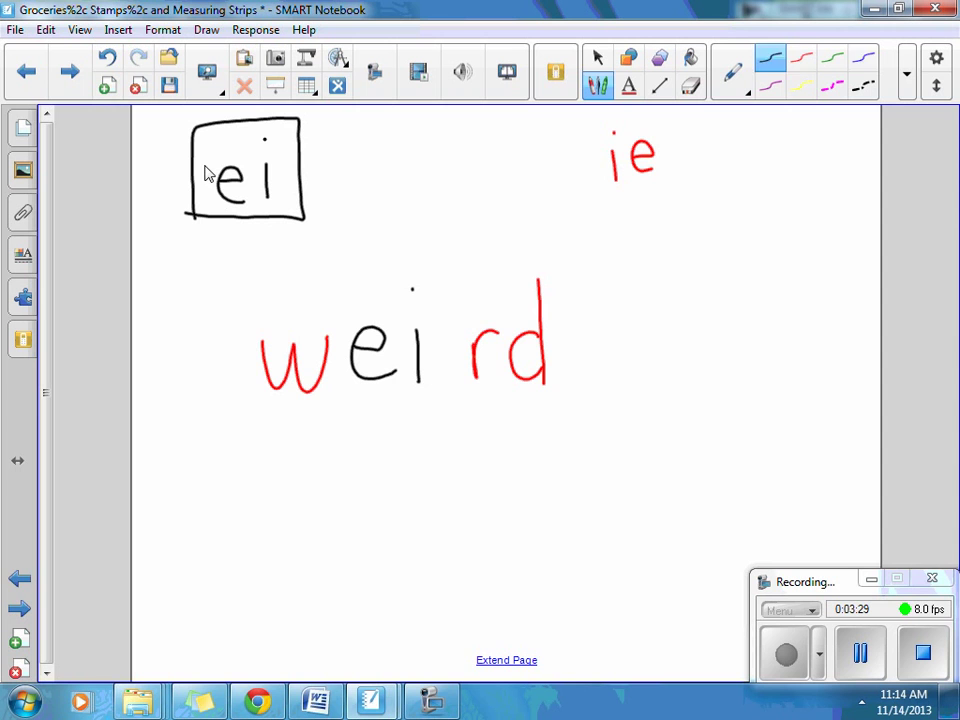
left_click(862, 57)
mouse_move(234, 413)
left_mouse_down()
mouse_move(339, 418)
mouse_move(401, 330)
mouse_move(320, 287)
mouse_move(232, 380)
mouse_move(233, 413)
left_mouse_up()
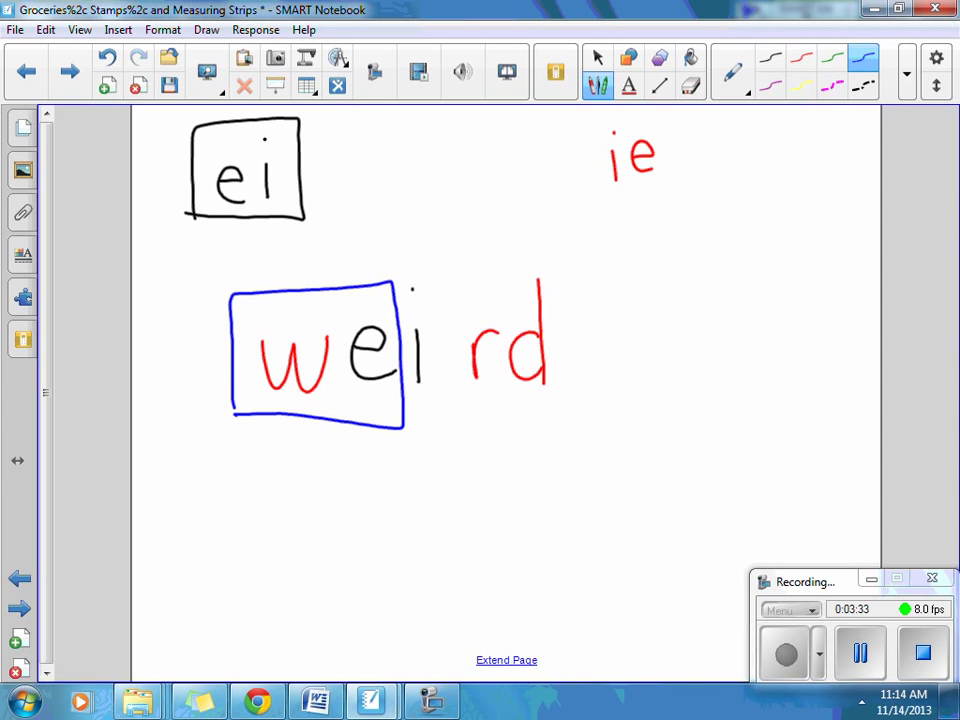
left_click(690, 85)
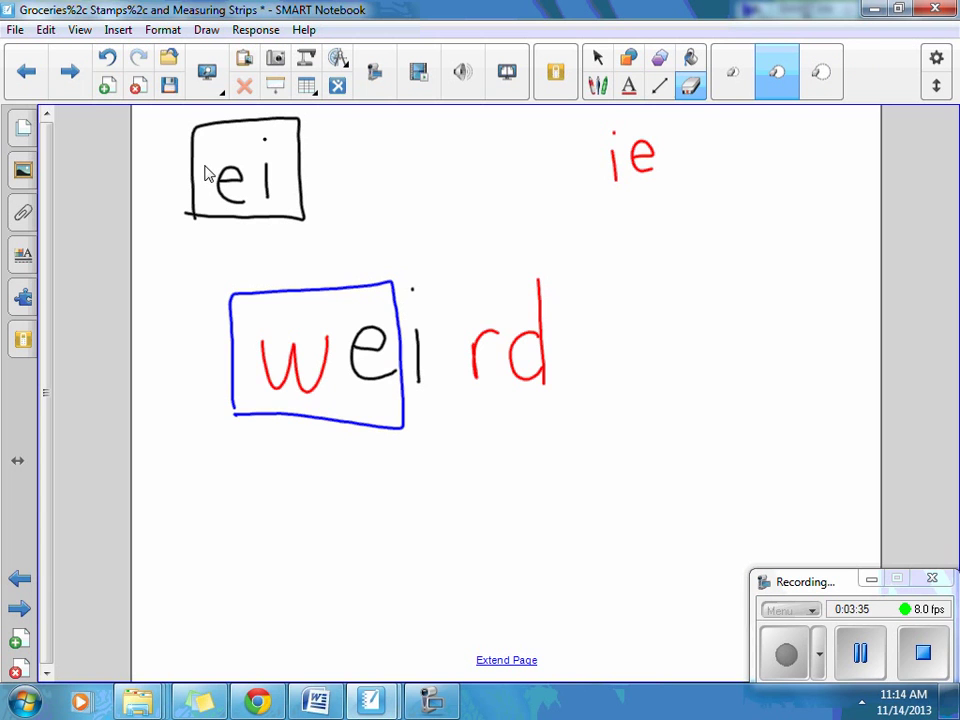
mouse_move(204, 392)
left_mouse_down()
mouse_move(486, 411)
mouse_move(486, 349)
mouse_move(234, 326)
mouse_move(538, 377)
mouse_move(309, 341)
mouse_move(300, 287)
mouse_move(358, 310)
mouse_move(549, 296)
left_mouse_up()
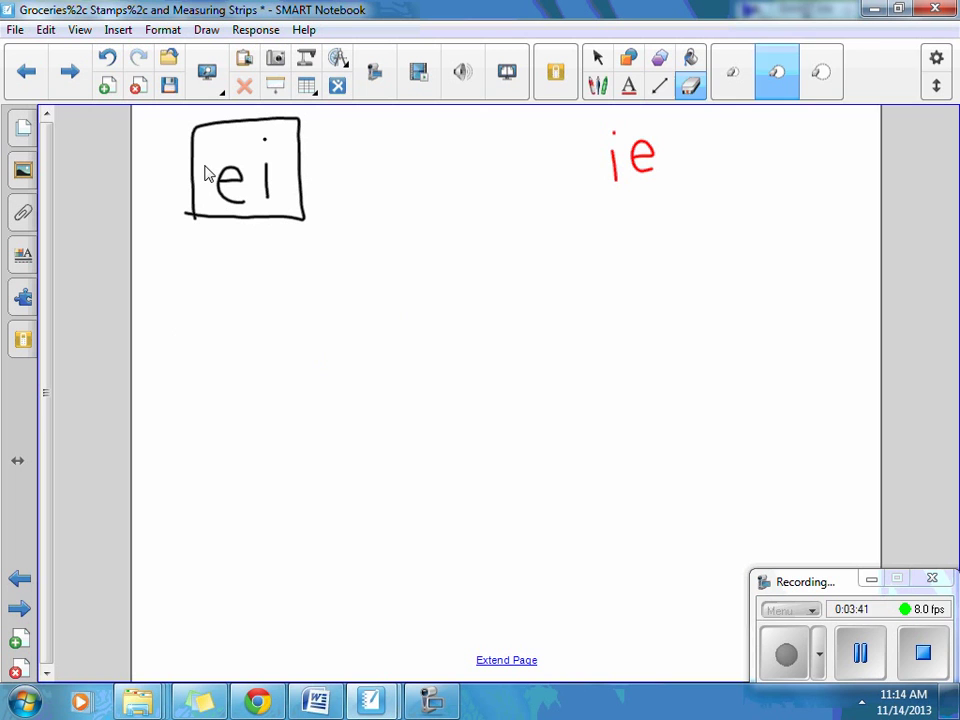
left_click(597, 85)
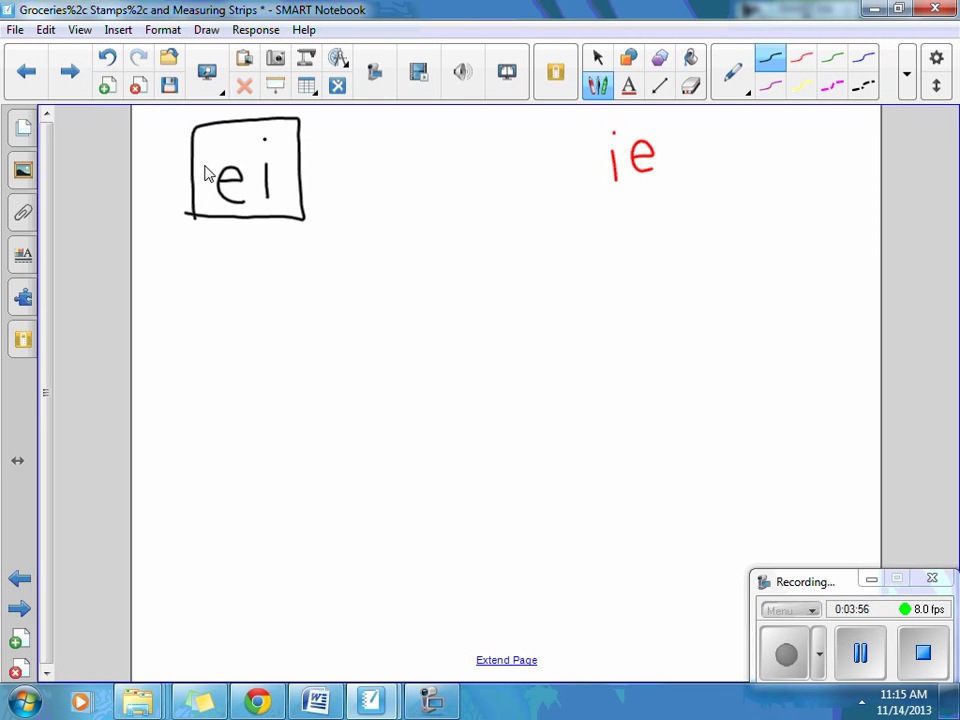
Step: Write 'Seize' in black below the boxed 'ei', with a red 'soft' arrow above
mouse_move(340, 310)
left_mouse_down()
mouse_move(318, 307)
mouse_move(320, 333)
mouse_move(347, 366)
mouse_move(300, 362)
left_mouse_up()
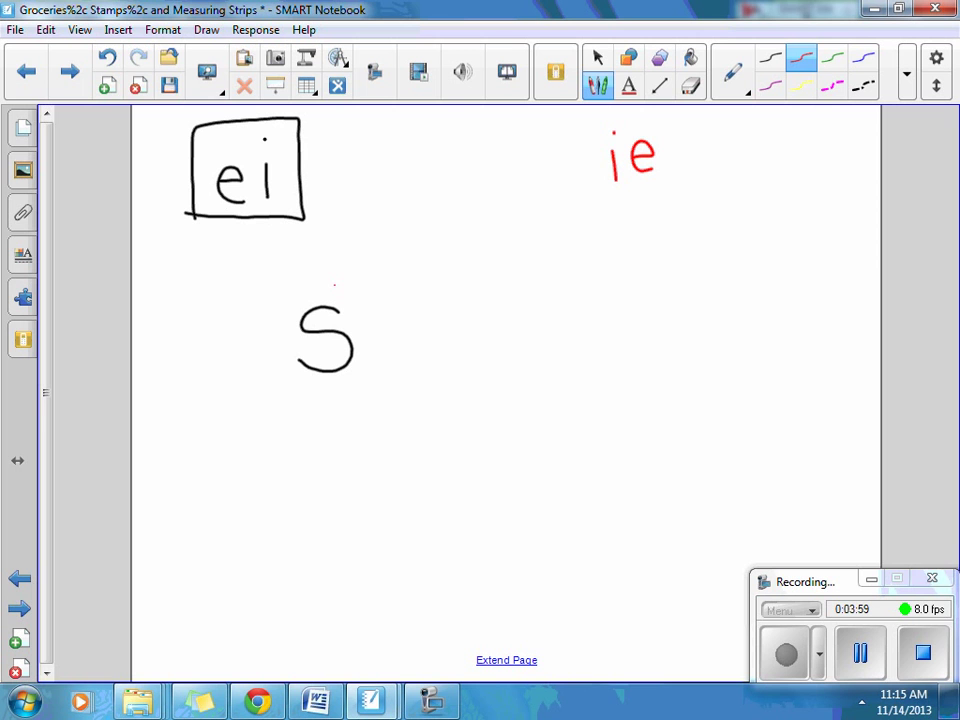
mouse_move(345, 262)
left_mouse_down()
mouse_move(388, 234)
mouse_move(394, 246)
mouse_move(404, 229)
mouse_move(413, 236)
left_mouse_up()
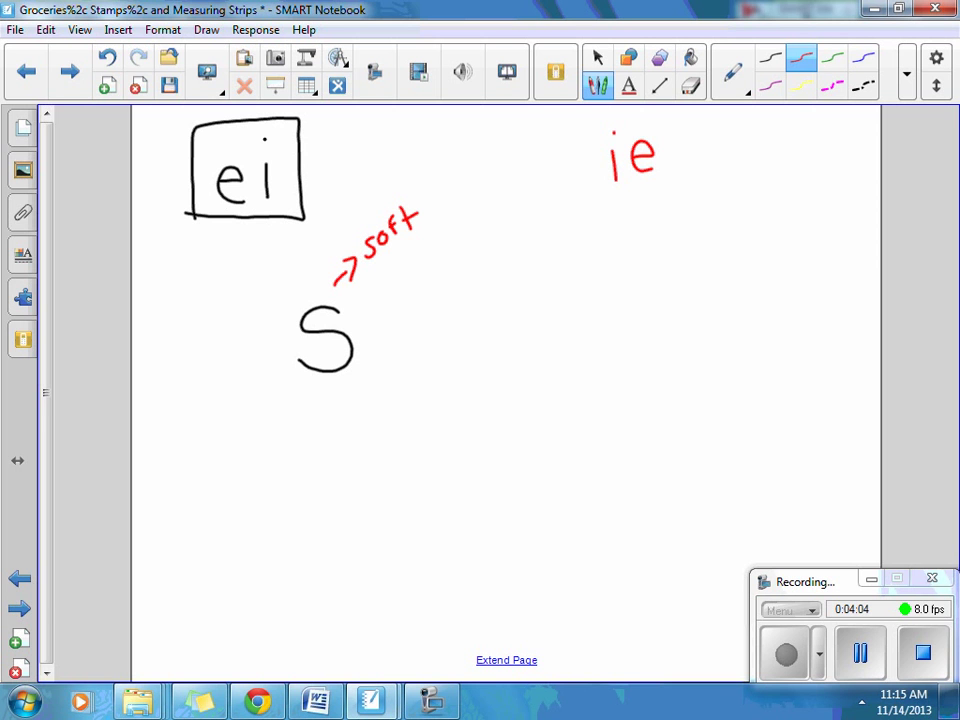
left_click(770, 57)
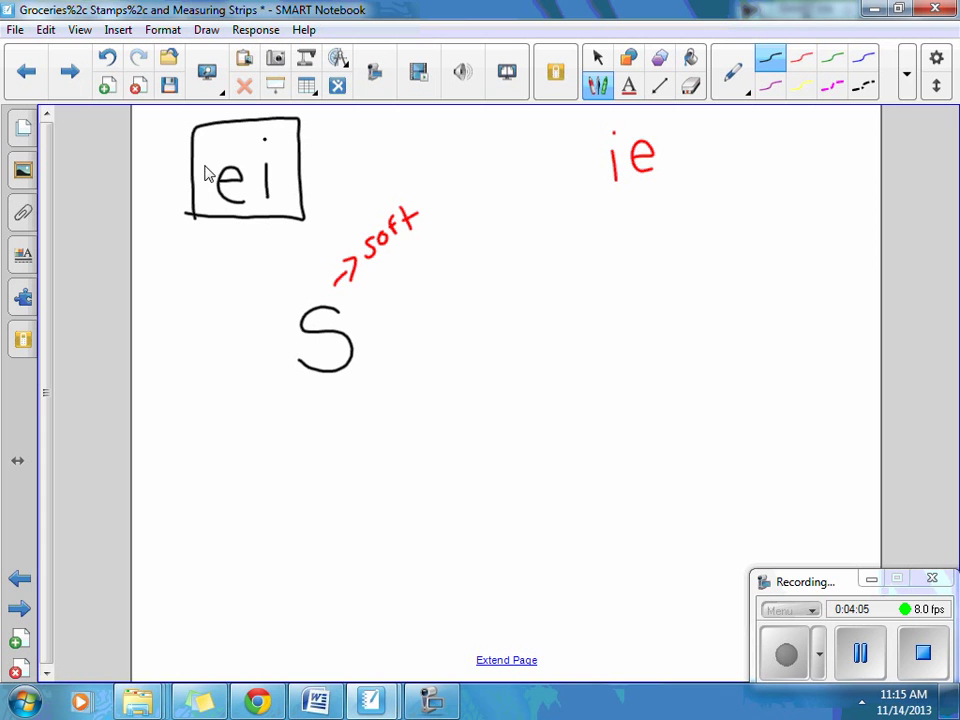
mouse_move(488, 308)
left_mouse_down()
mouse_move(508, 307)
mouse_move(480, 366)
mouse_move(520, 364)
mouse_move(536, 326)
mouse_move(550, 325)
mouse_move(530, 340)
mouse_move(572, 353)
left_mouse_up()
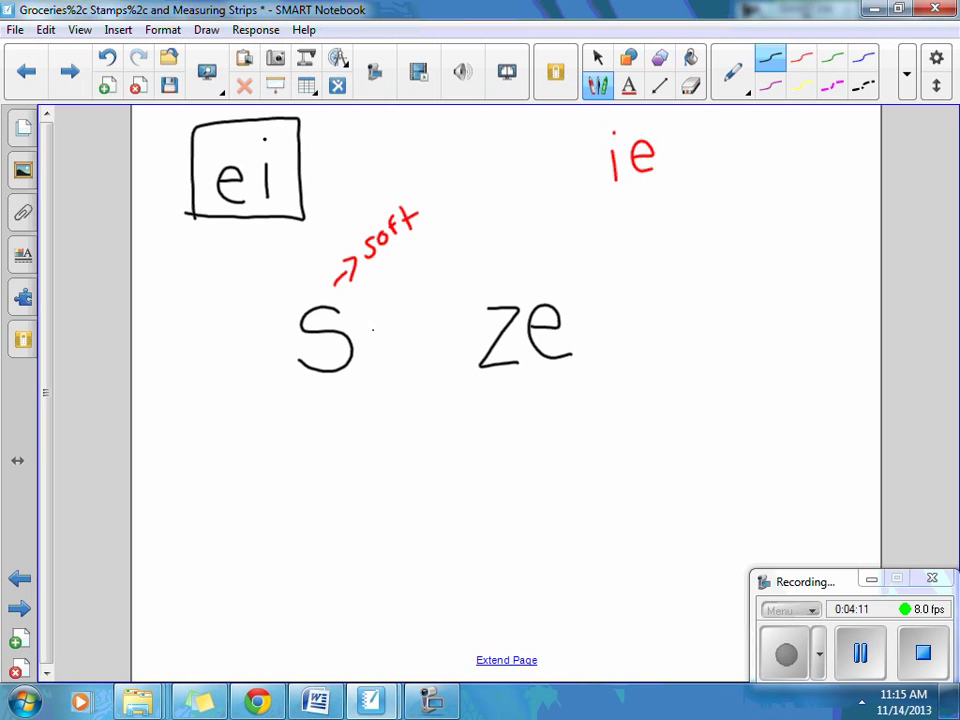
mouse_move(368, 333)
left_mouse_down()
mouse_move(392, 332)
mouse_move(402, 356)
mouse_move(428, 332)
mouse_move(428, 358)
left_mouse_up()
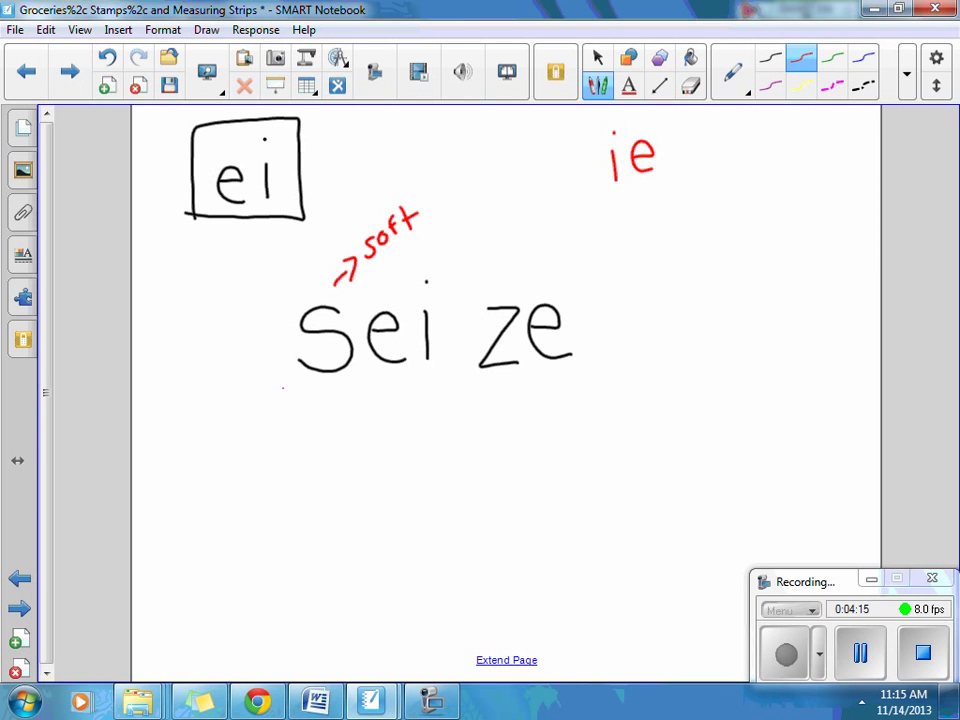
Step: Box 'Se' in red, write 'see' beneath it, and draw a red smiley face
mouse_move(283, 388)
left_mouse_down()
mouse_move(407, 387)
mouse_move(412, 345)
mouse_move(370, 287)
mouse_move(279, 310)
mouse_move(283, 385)
mouse_move(318, 421)
mouse_move(352, 410)
mouse_move(354, 419)
left_mouse_up()
left_click_drag(360, 409, 378, 415)
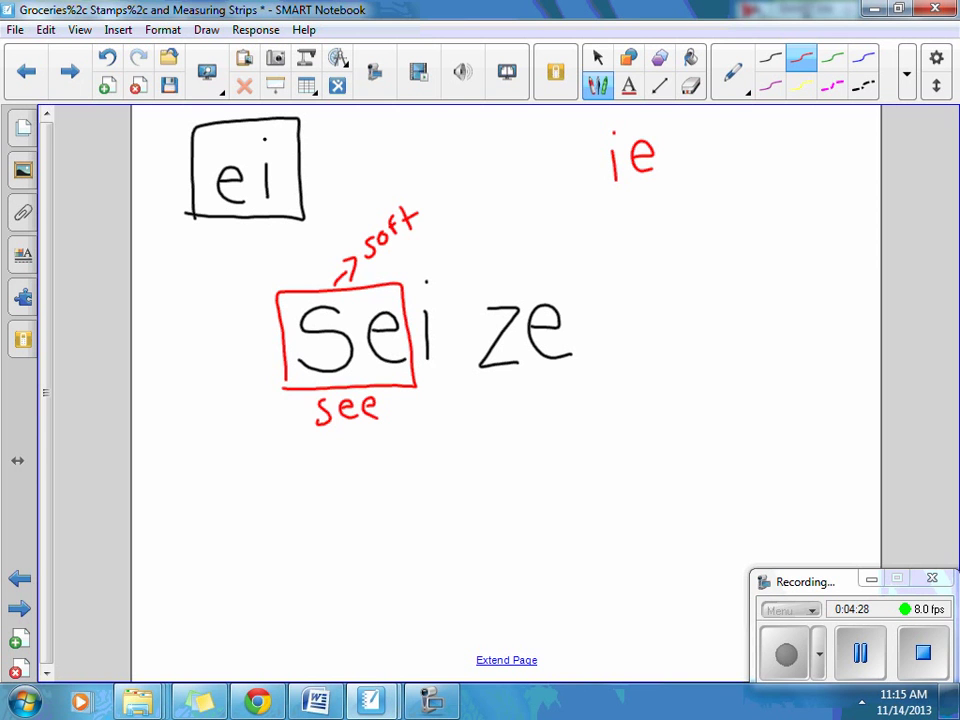
left_click(562, 435)
left_click_drag(522, 456, 585, 453)
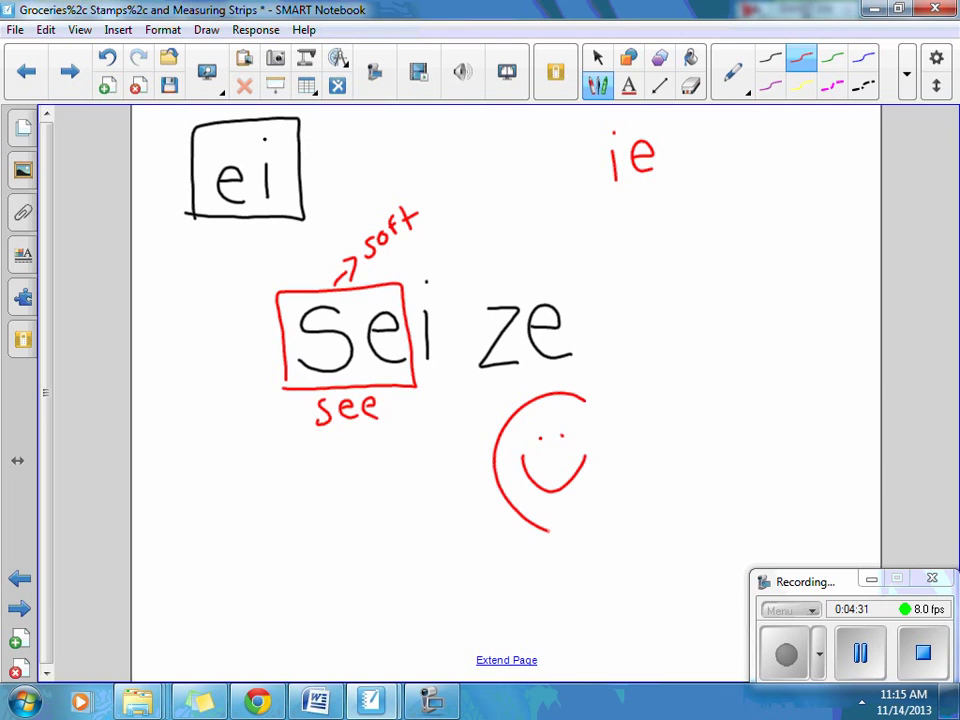